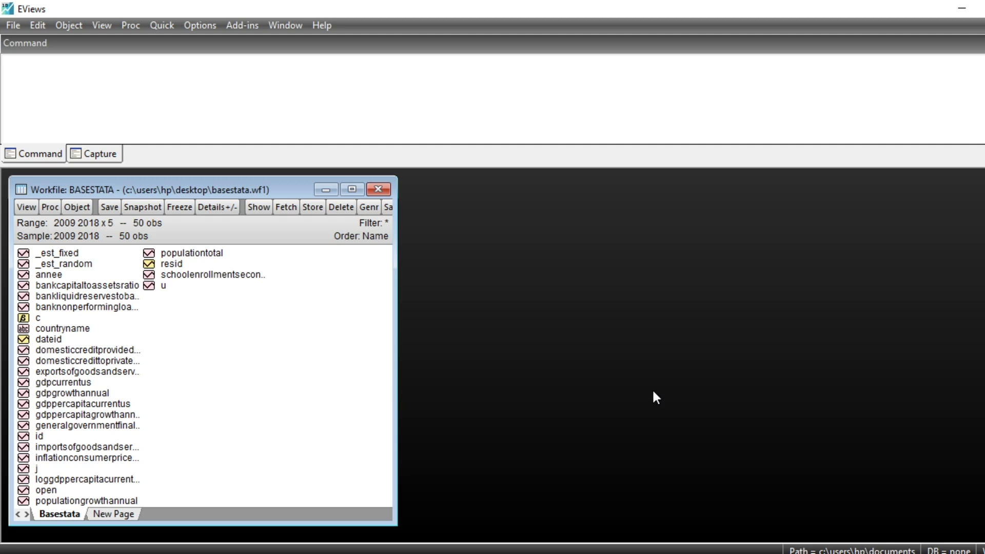
Start a new equation with gdppercapitacurrentus as the dependent variable, then c, and begin typing gen
click(157, 29)
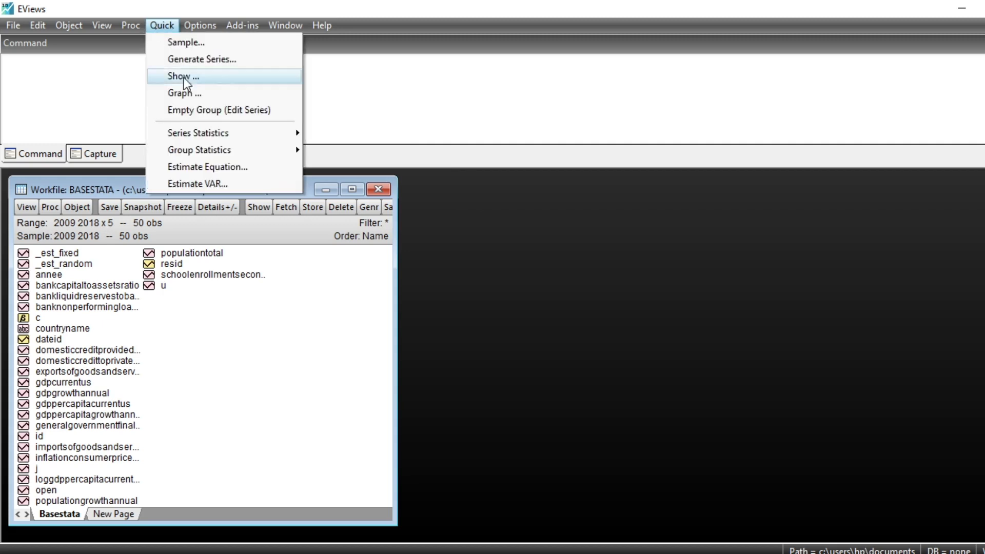
click(247, 171)
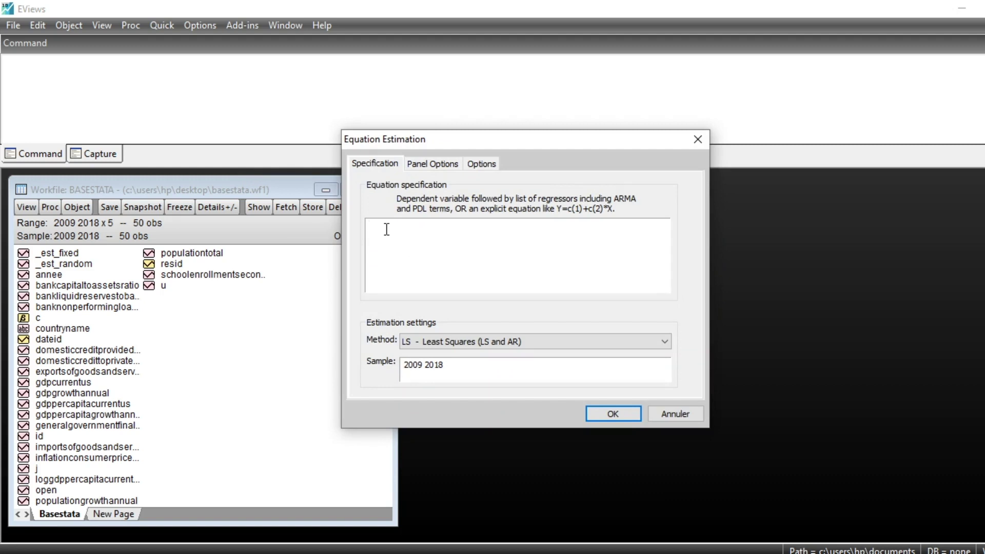
text(gdp)
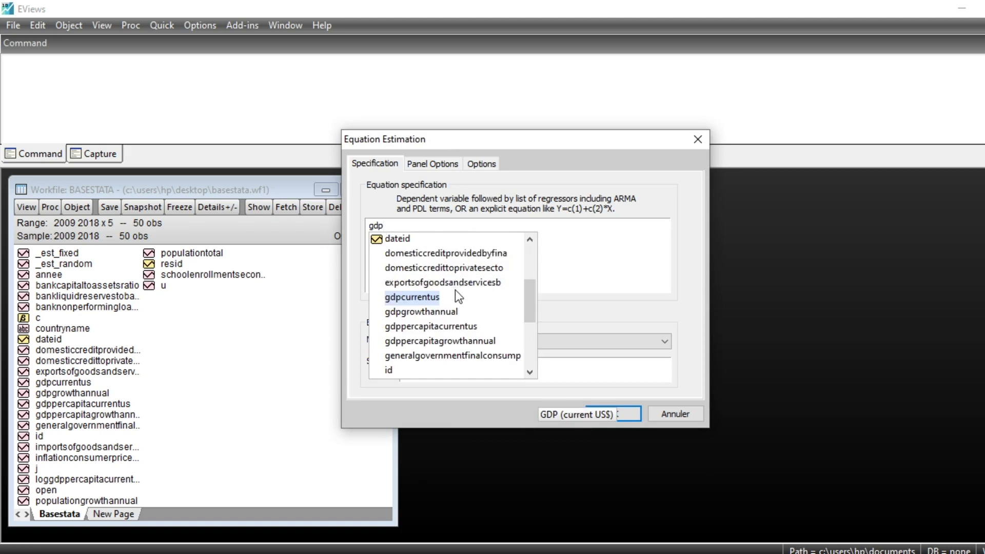
click(442, 327)
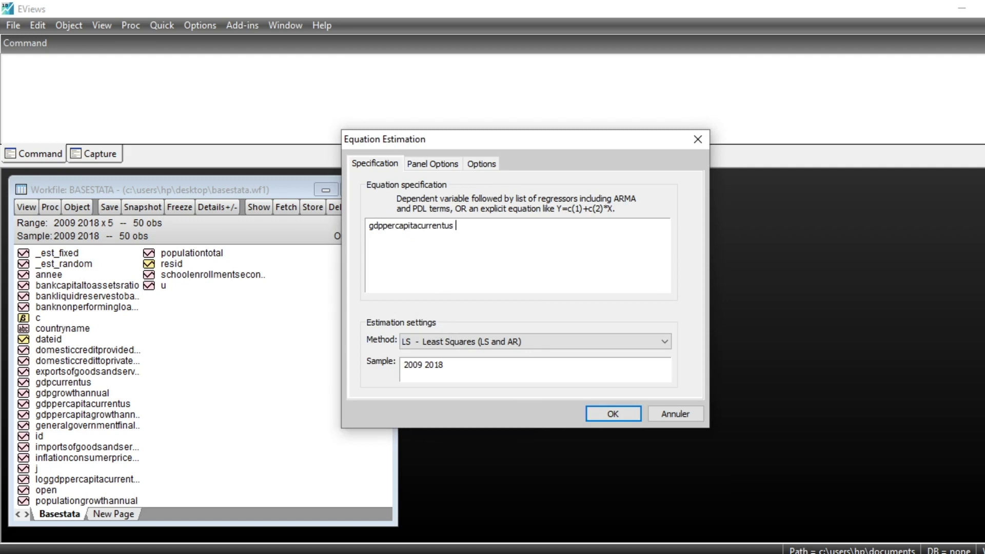
text(c)
text(gen)
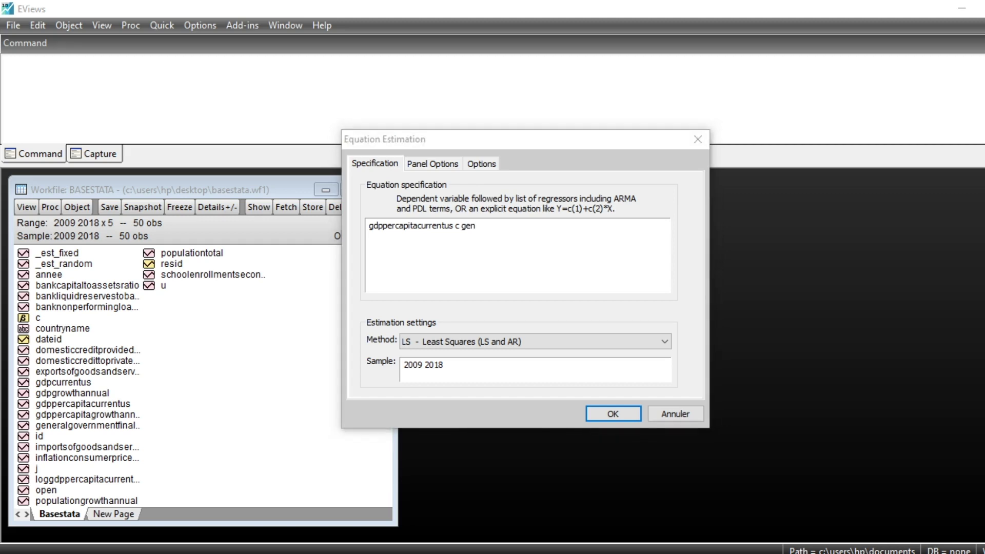
Add generalgovernmentfinalconsump, open and inflationconsumerpricesannu as regressors using autocomplete
key(Return)
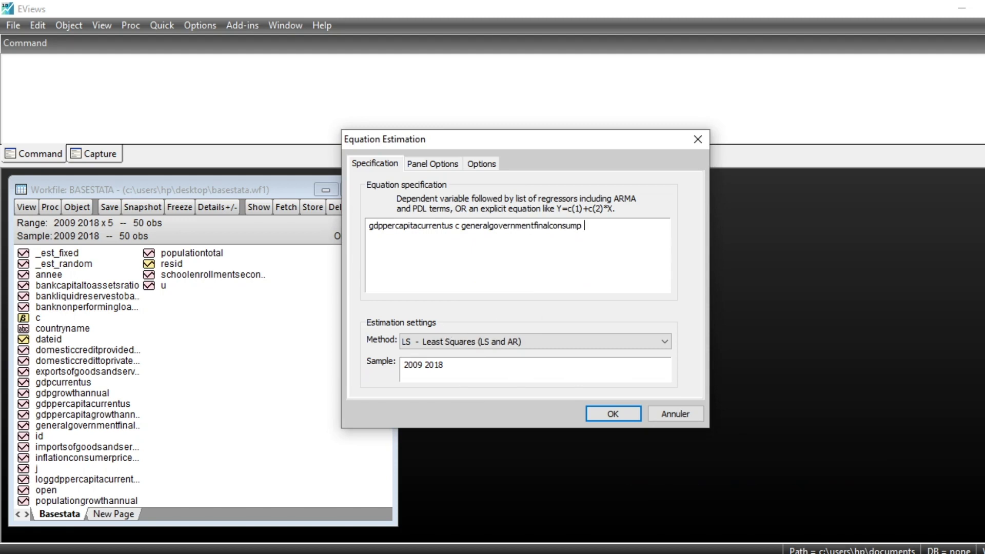
text(op)
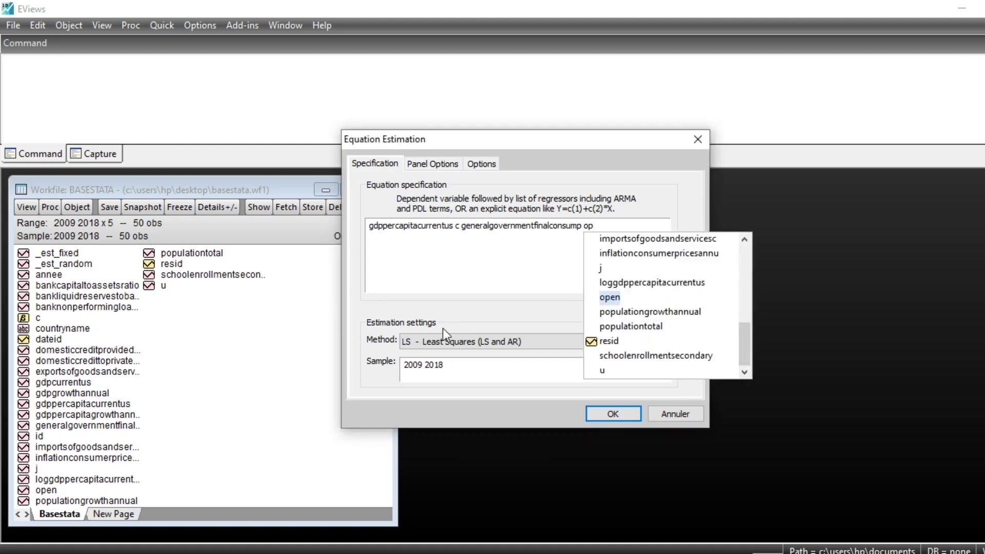
key(Return)
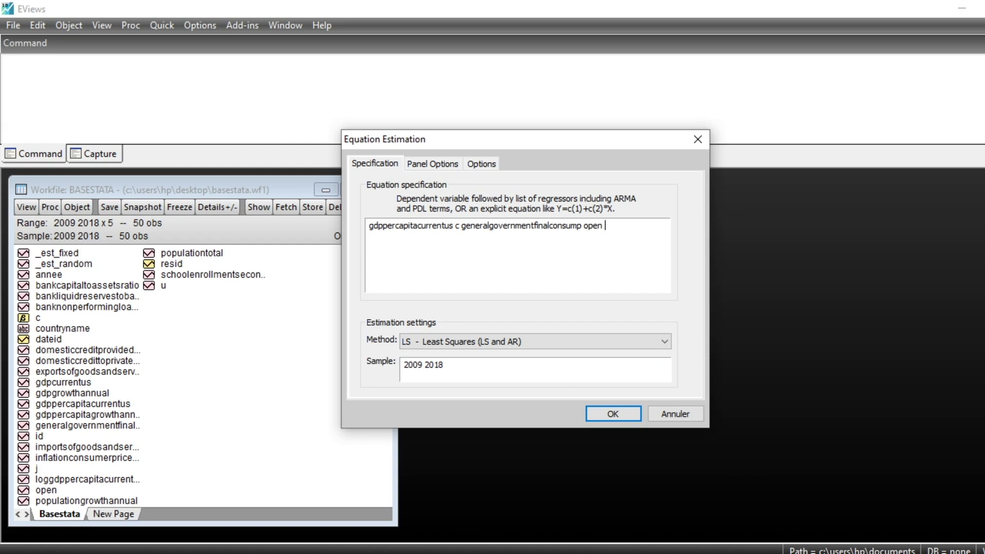
text(inflationconsumerpricesannu)
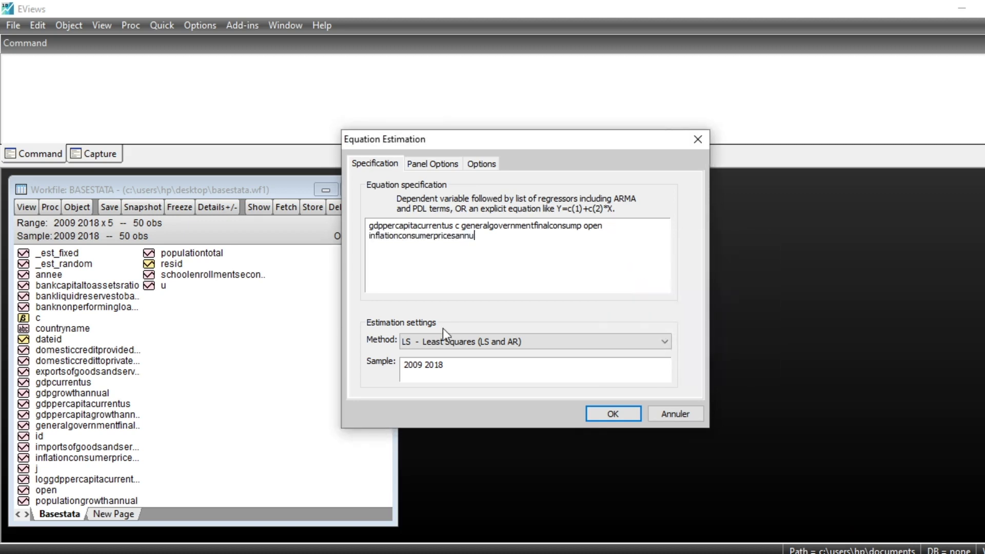
key(Return)
Append populationtotal and domesticcreditprovidedbyfina to the regressor list
text(po)
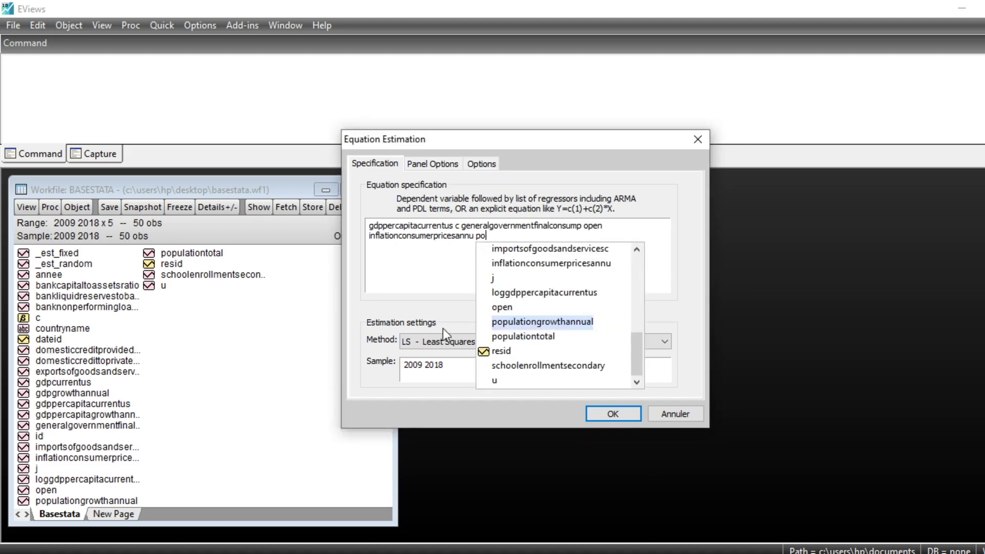
key(Down)
key(Return)
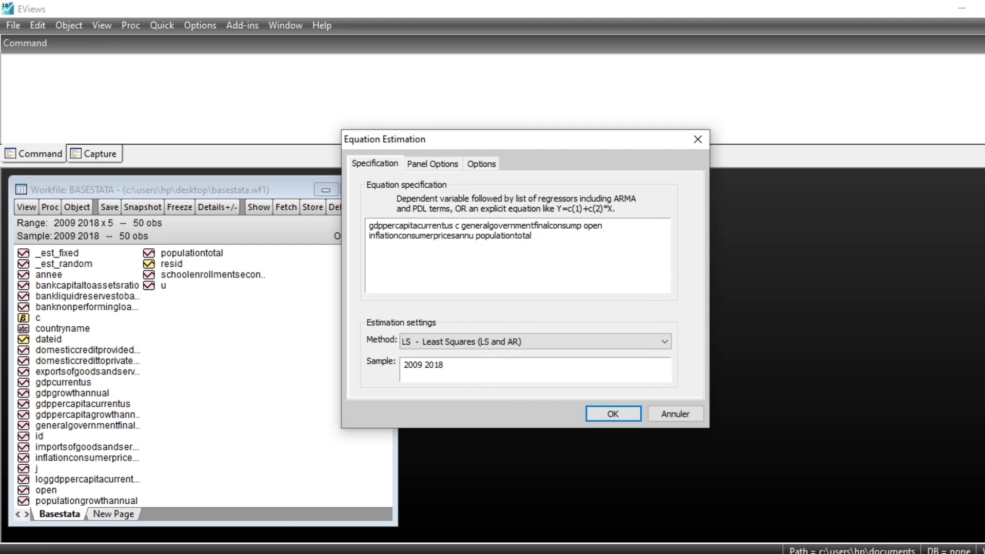
text(des)
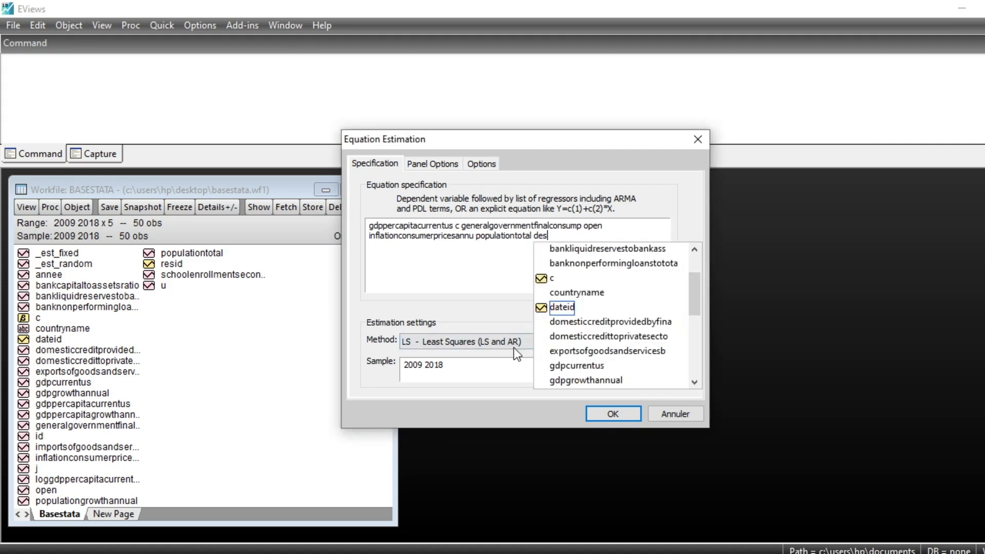
double_click(608, 321)
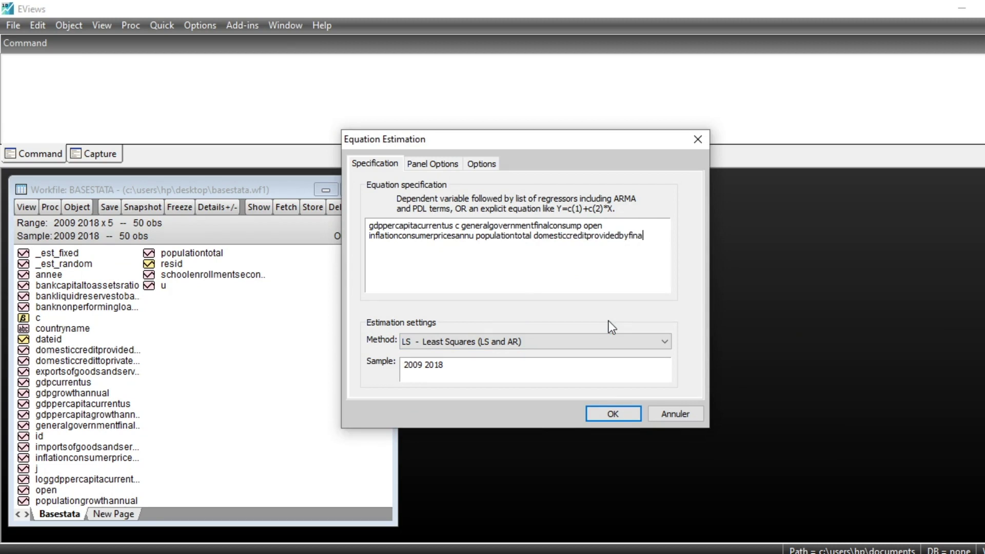
Add schoolenrollmentsecondary and bankcapitaltoassetsratio to the specification
text(sc)
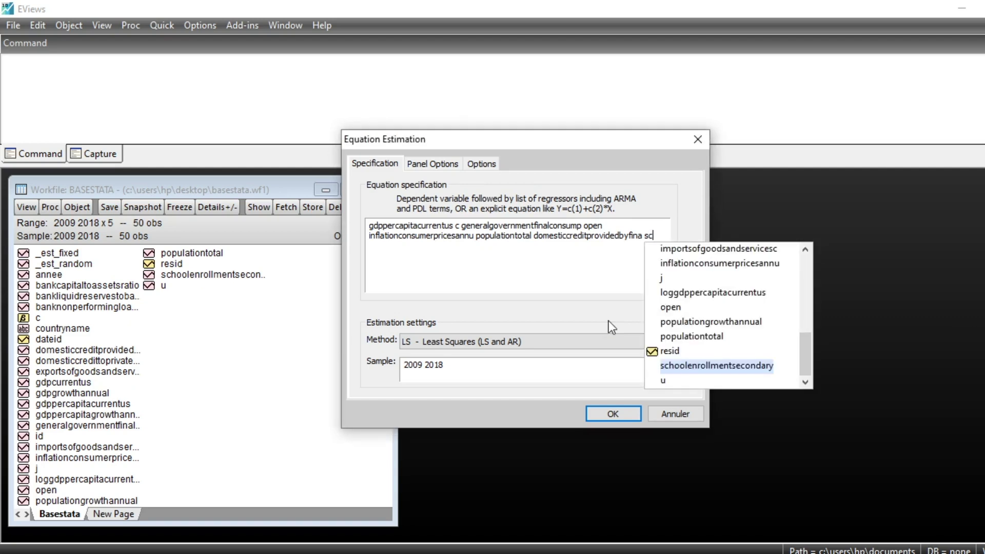
key(Return)
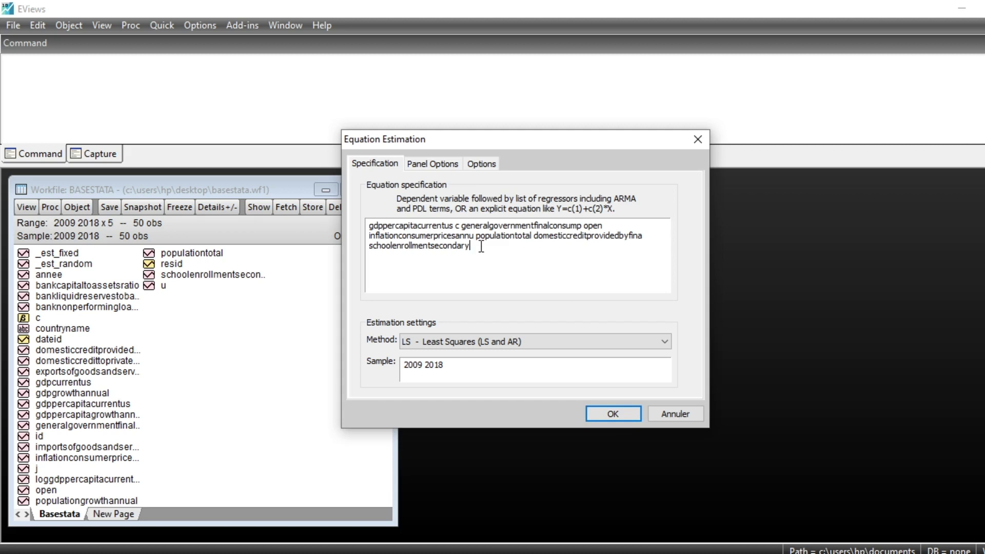
text(ba)
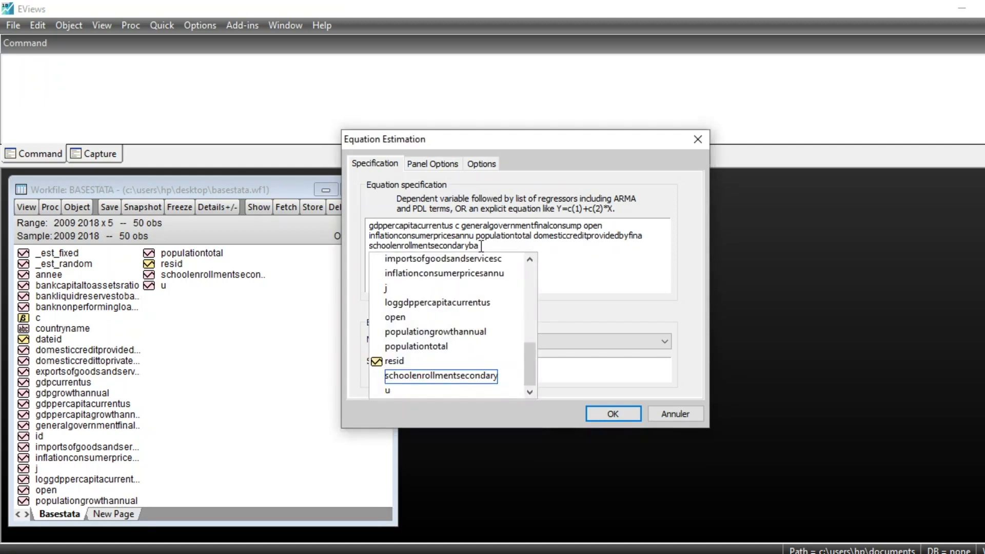
key(BackSpace)
key(BackSpace)
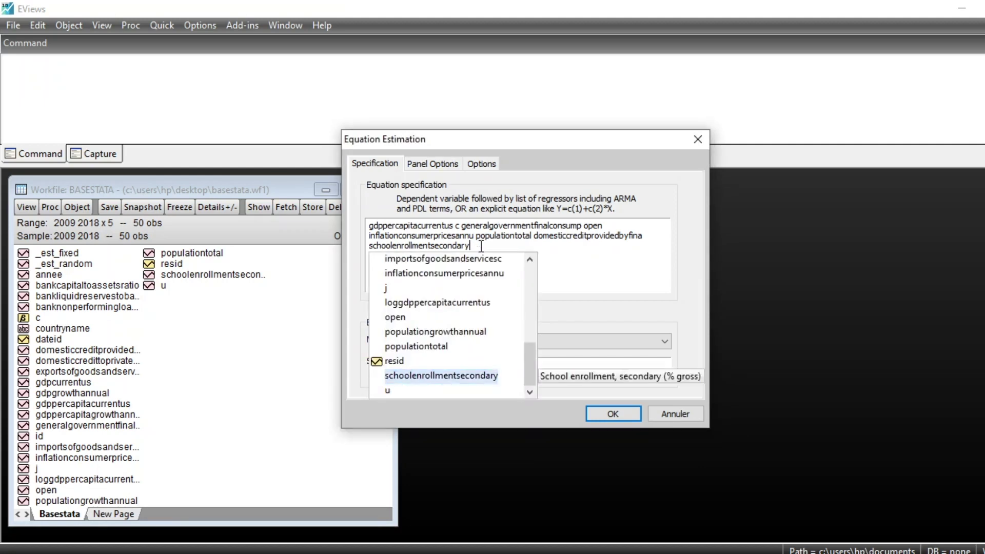
text(ba)
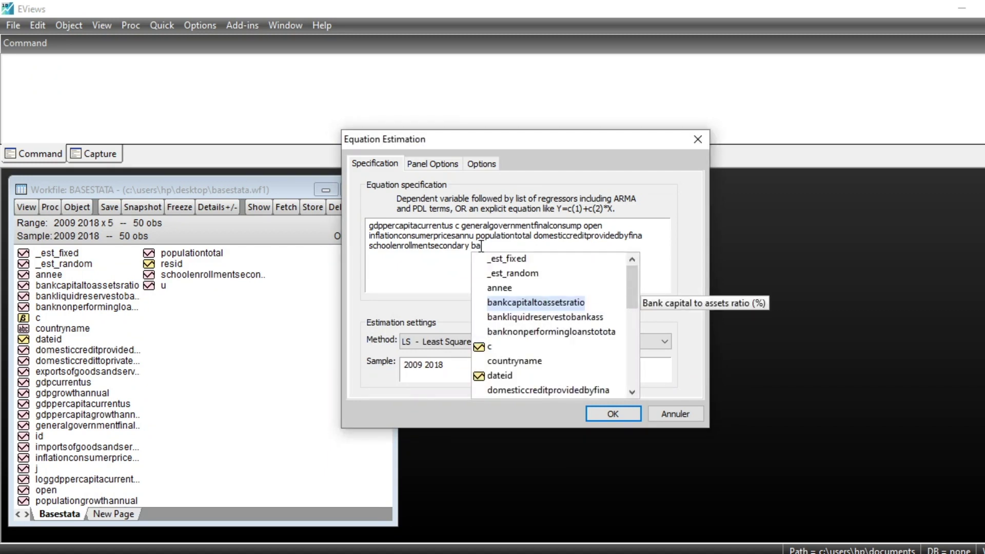
key(Return)
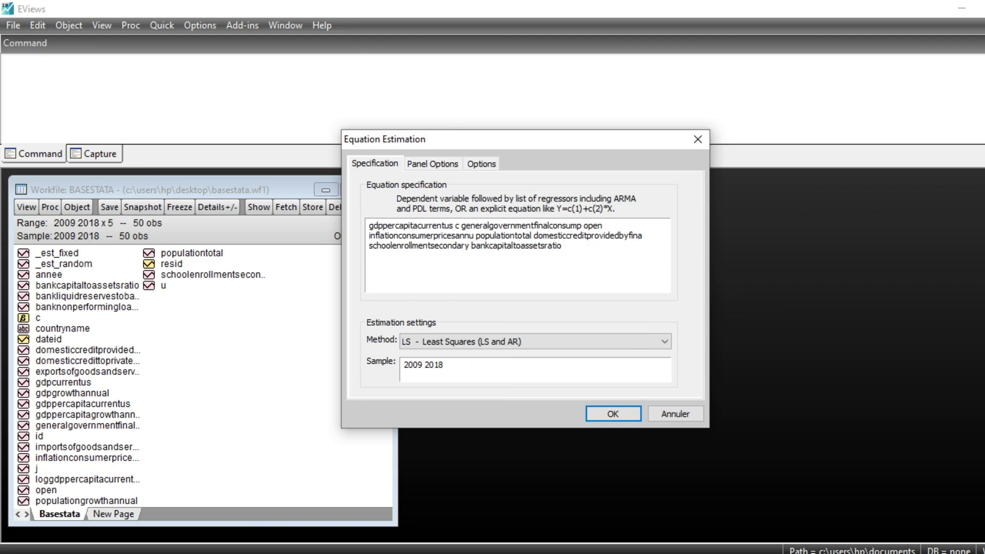
Add bankliquidreservestobankass and banknonperformingloanstotota, then estimate the panel least squares regression (R-squared 0.979)
text(ban)
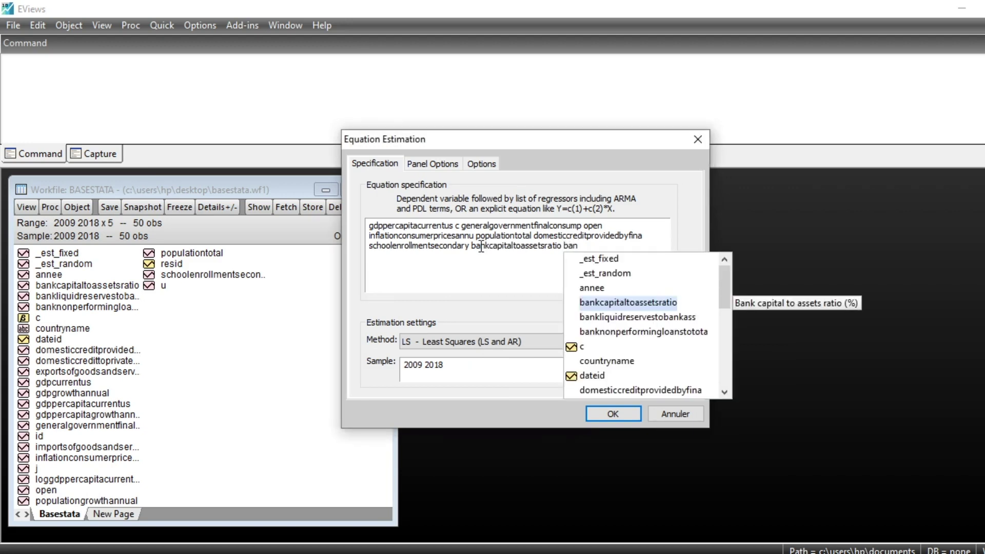
key(Down)
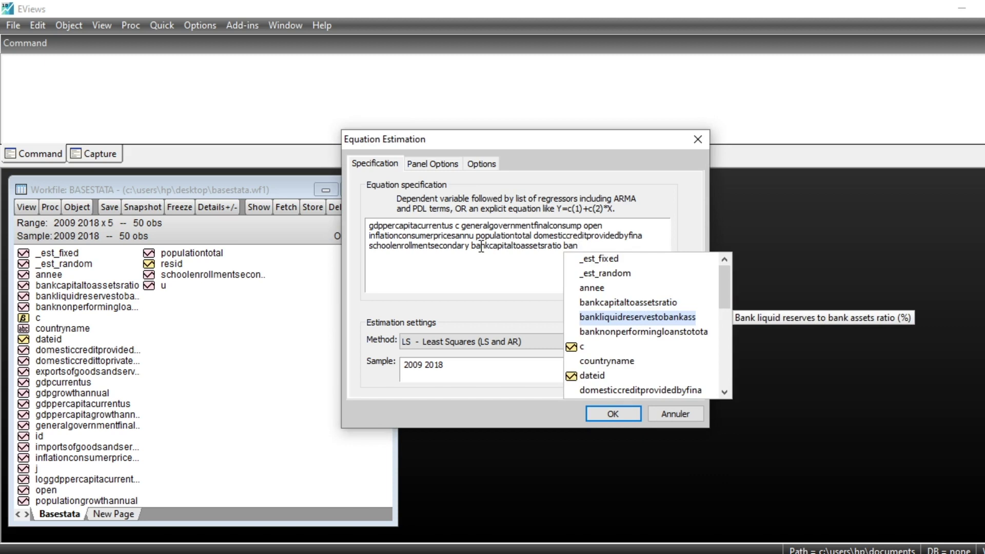
key(Return)
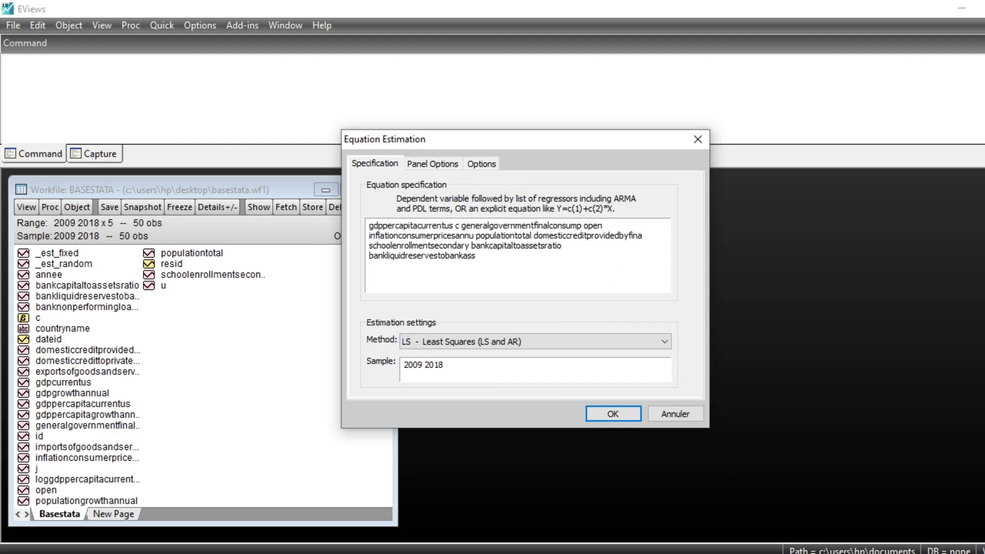
text(ba)
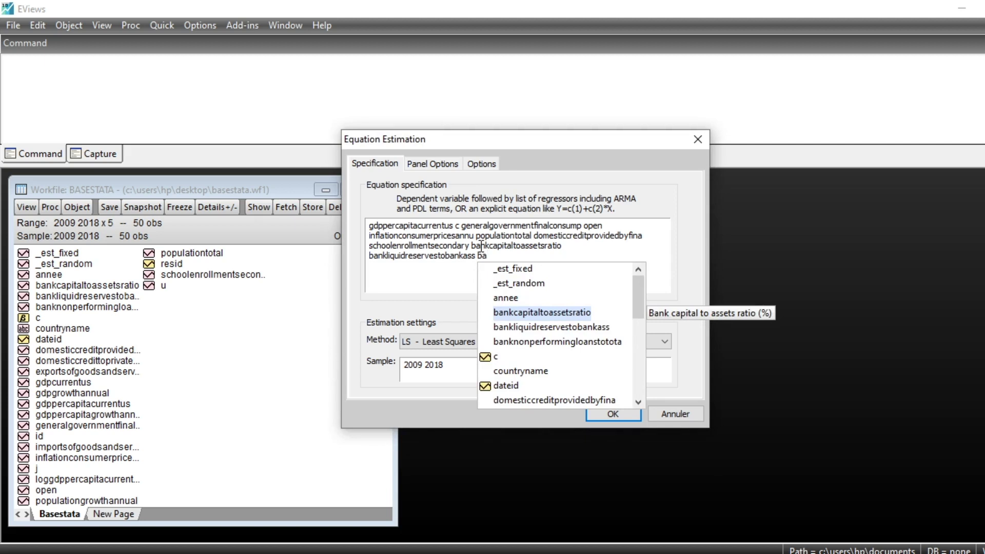
key(Down)
key(Down)
key(Down)
key(Up)
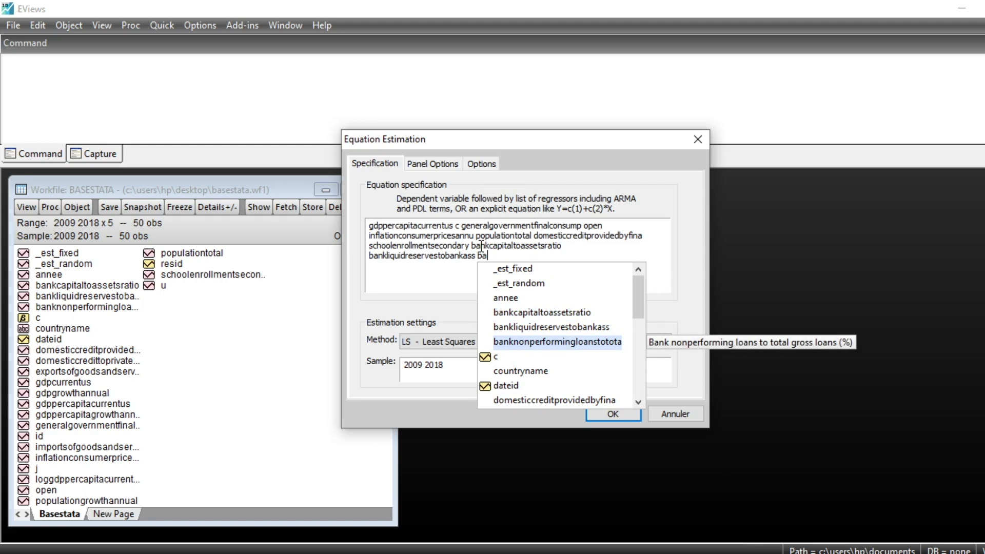
key(Return)
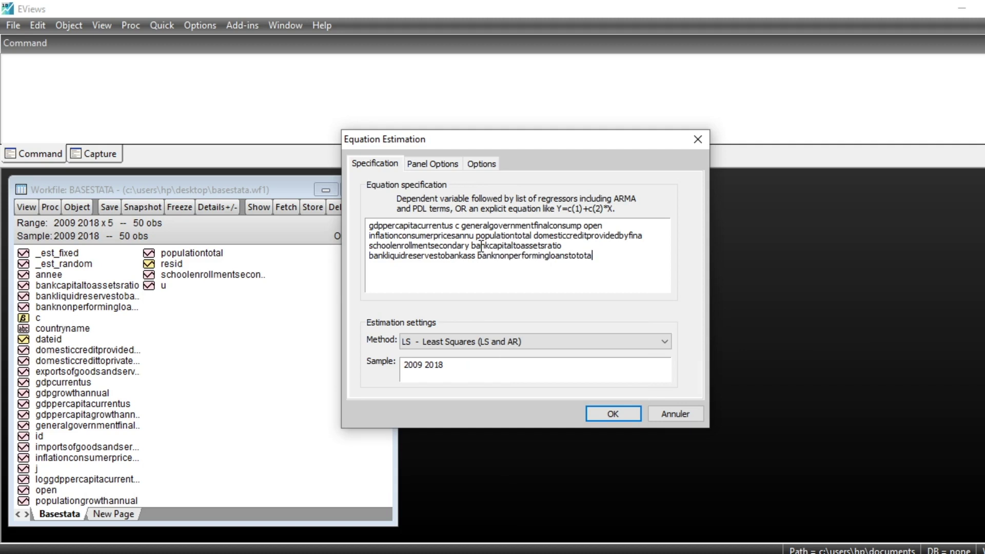
click(614, 413)
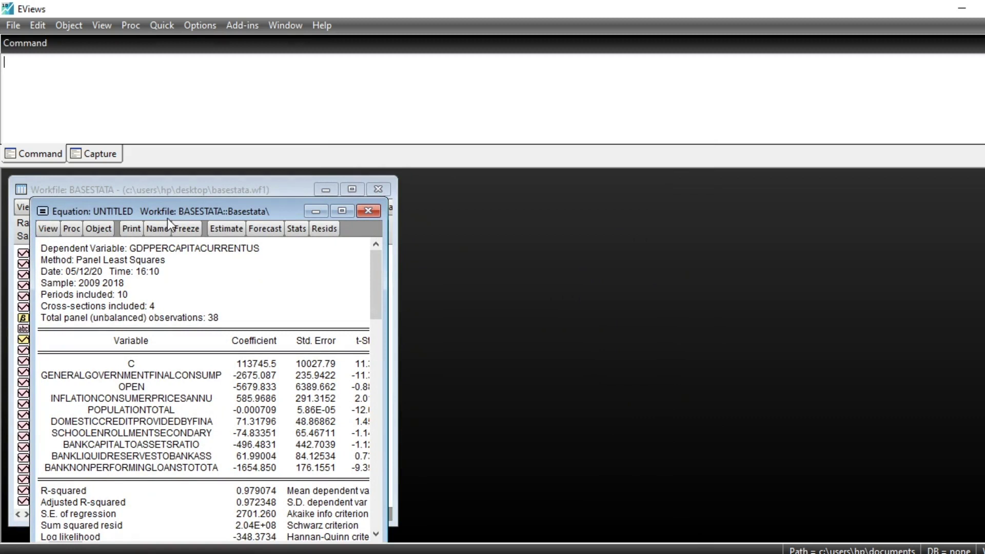
Name the regression object eq01 in the BASESTATA workfile and close its output window
drag(165, 211, 482, 214)
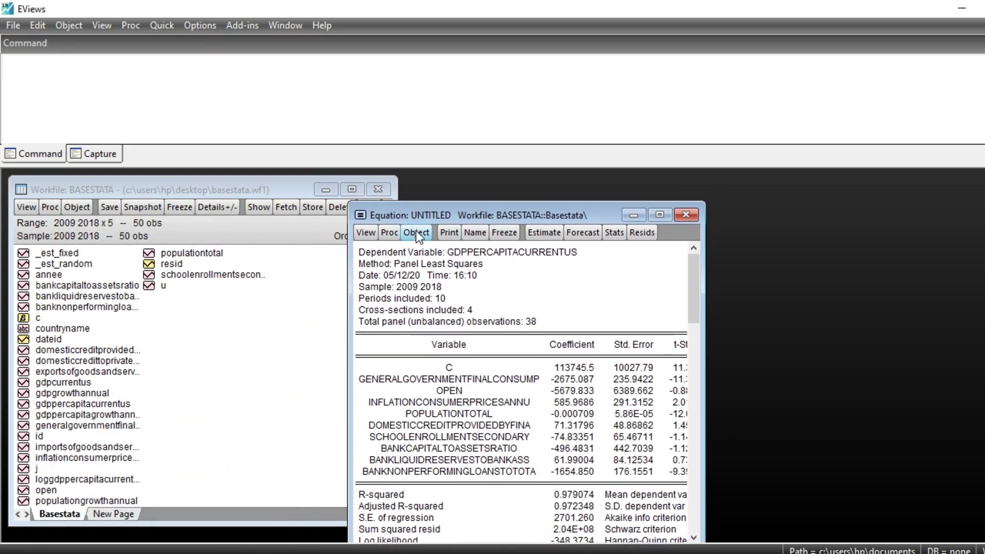
click(473, 235)
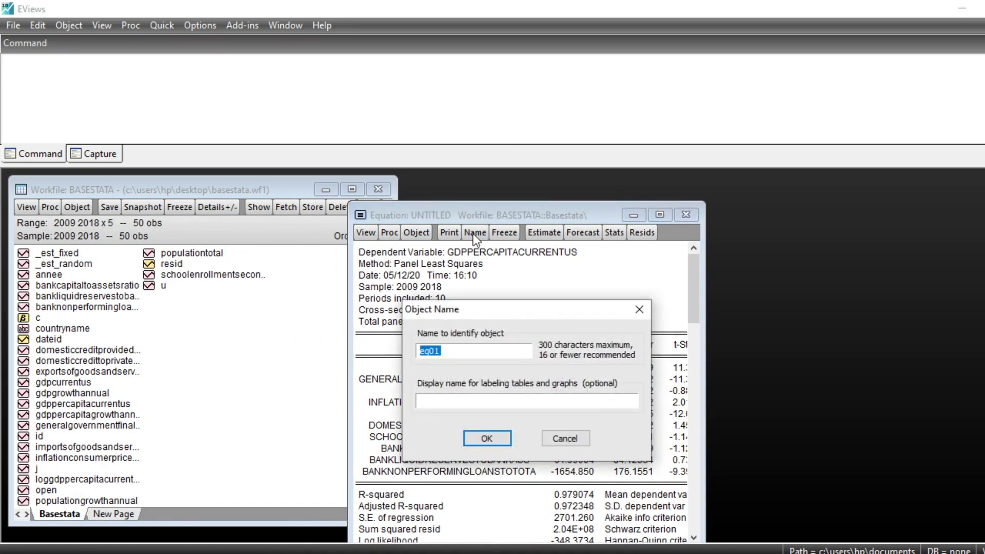
click(450, 352)
click(485, 439)
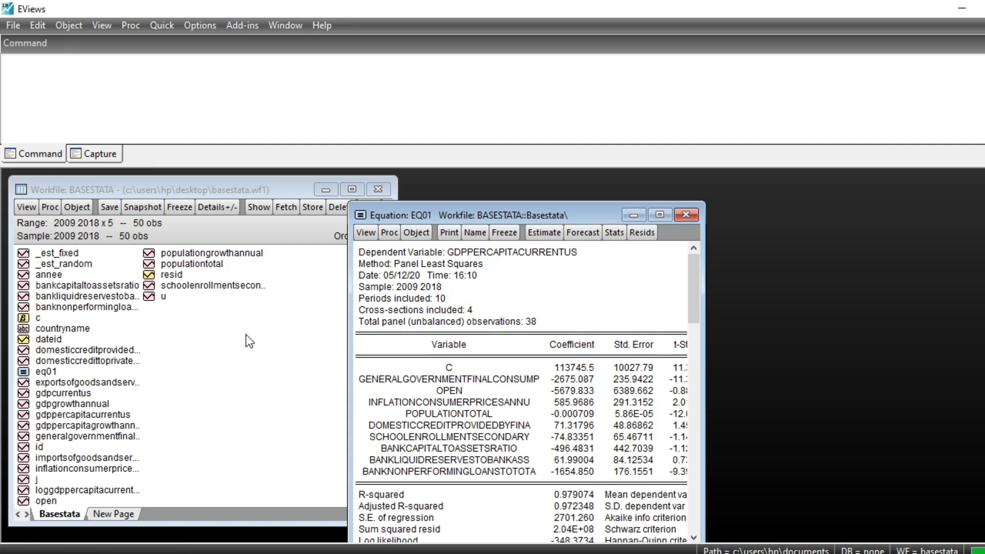
click(692, 215)
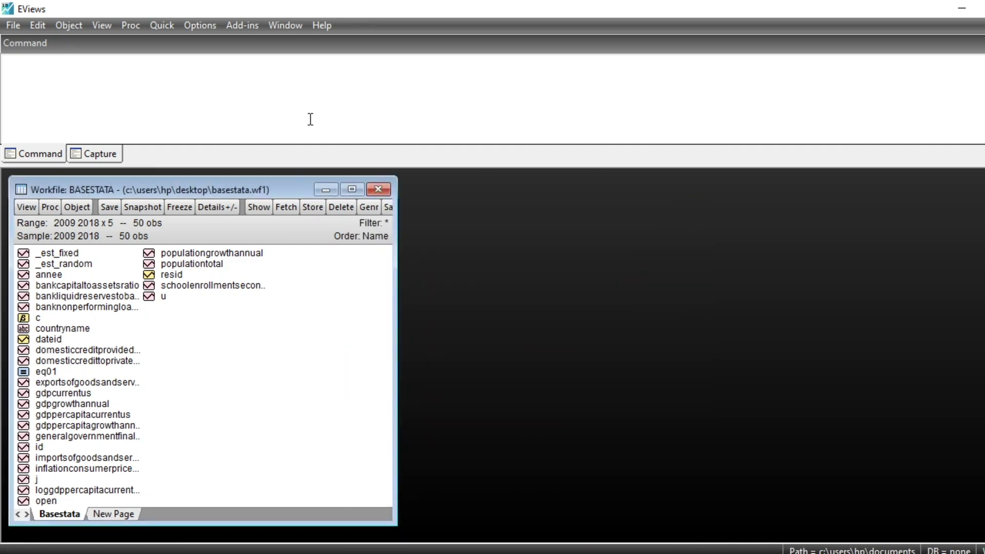
Enter the command eq01.varinf in the Command window
click(45, 72)
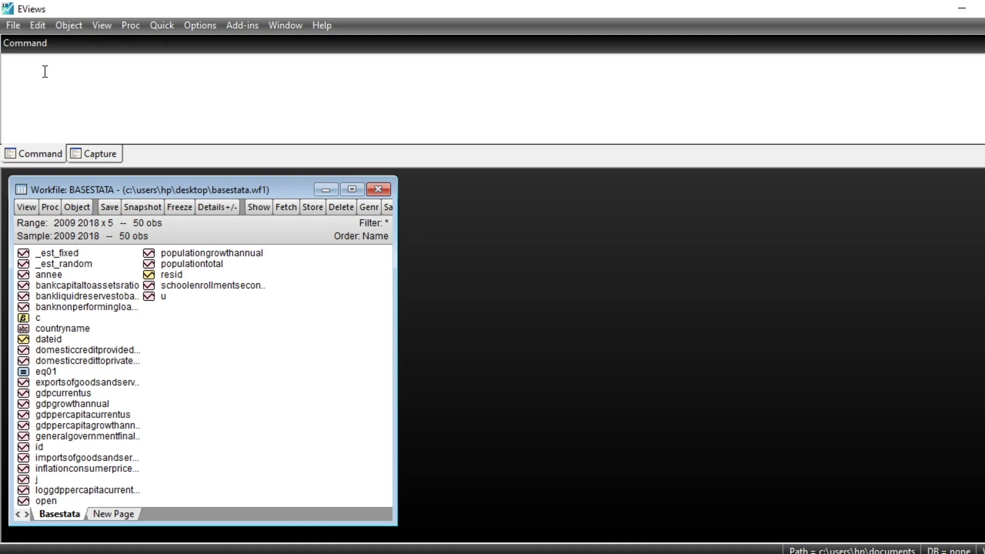
text(eq01.)
text(varinf)
drag(56, 64, 27, 65)
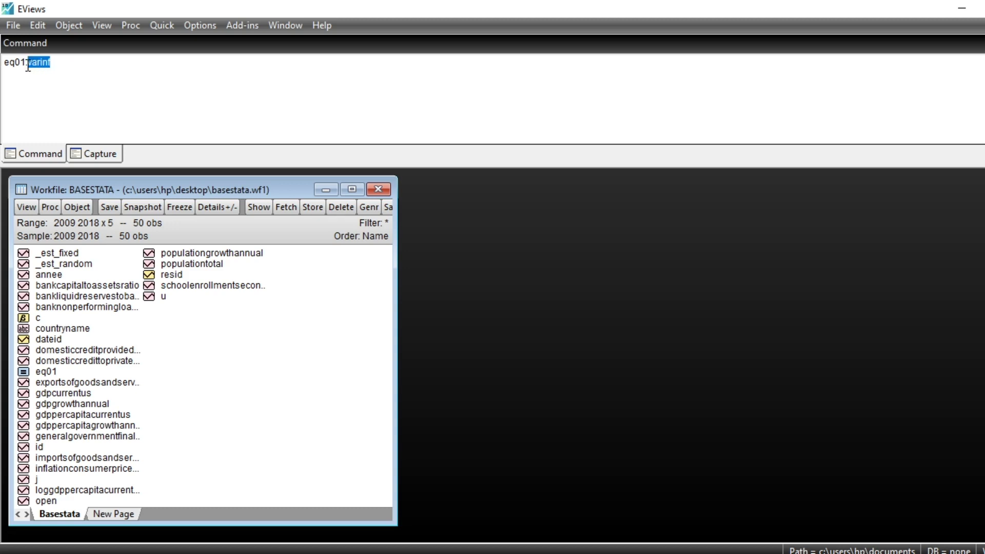
click(67, 63)
Run eq01.varinf to show the variance inflation factors table and move it aside
key(Return)
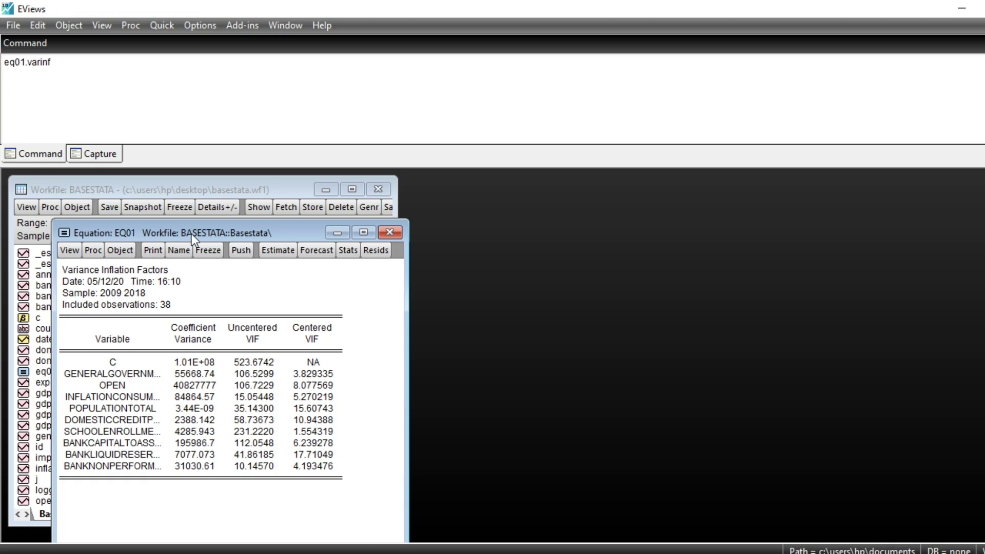
drag(191, 233, 396, 218)
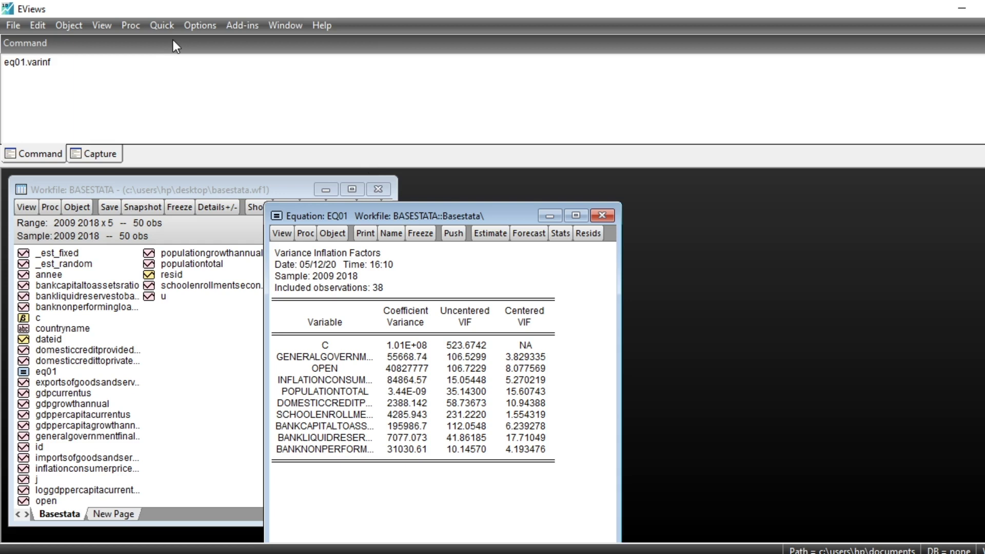
Drop populationtotal from eq01 and re-estimate, giving R-squared 0.869735
click(496, 235)
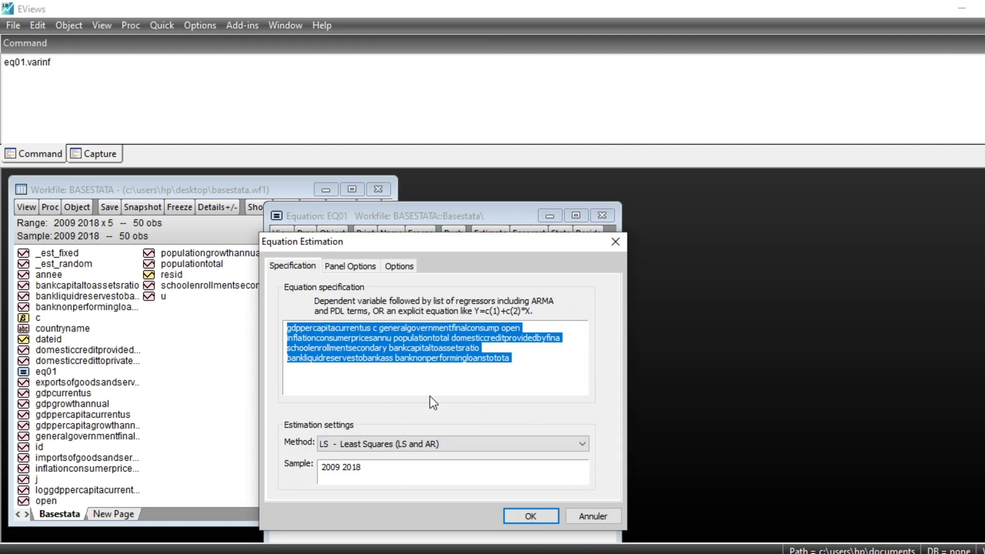
click(393, 362)
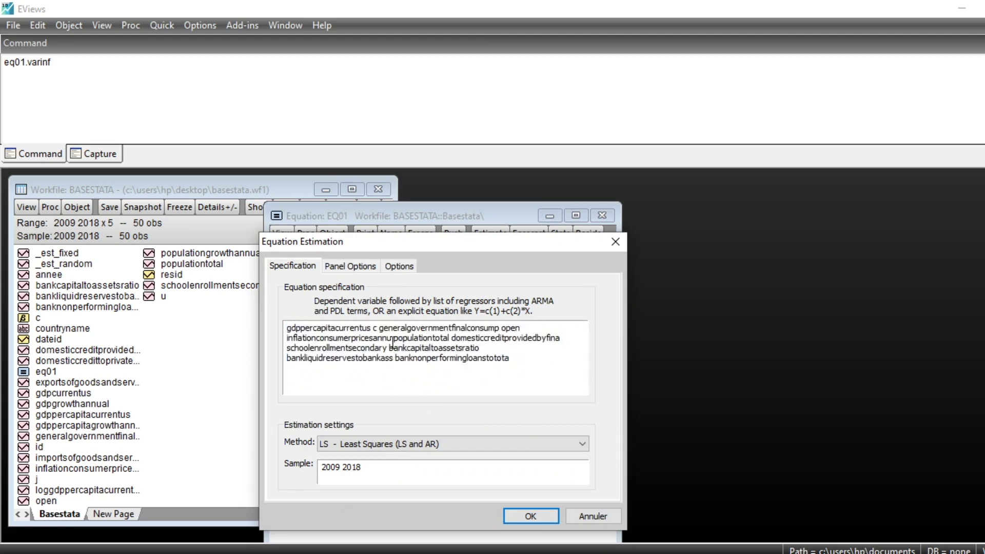
drag(392, 338, 451, 341)
key(Delete)
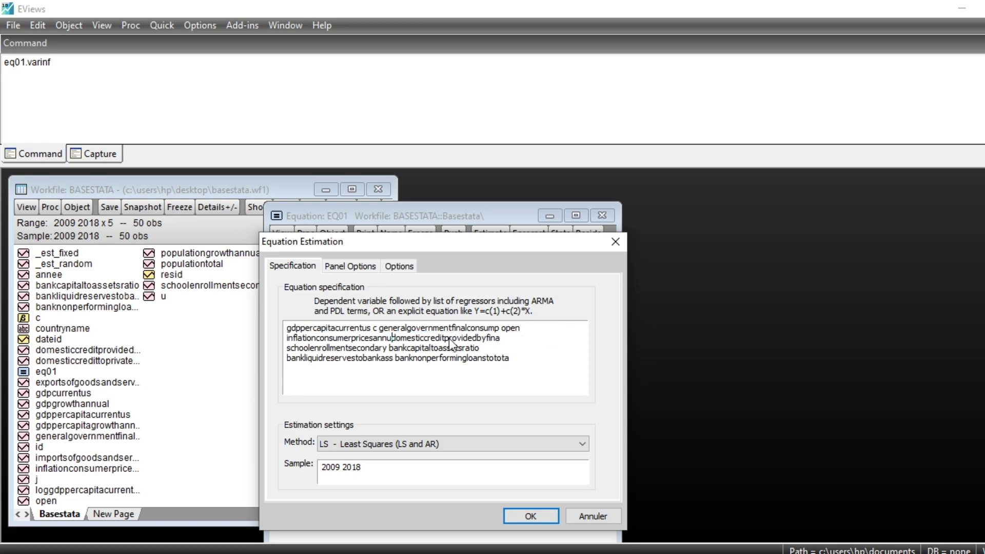
click(530, 516)
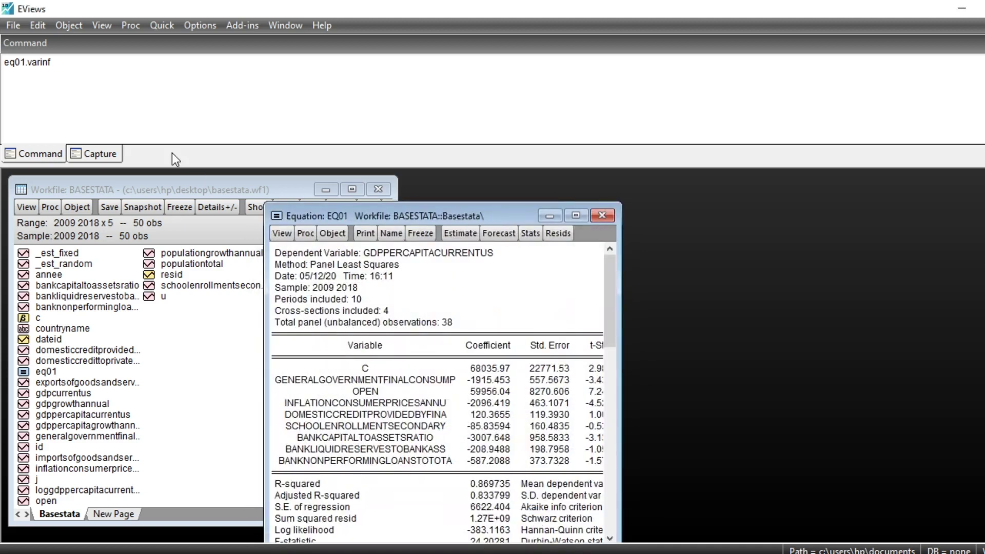
click(61, 59)
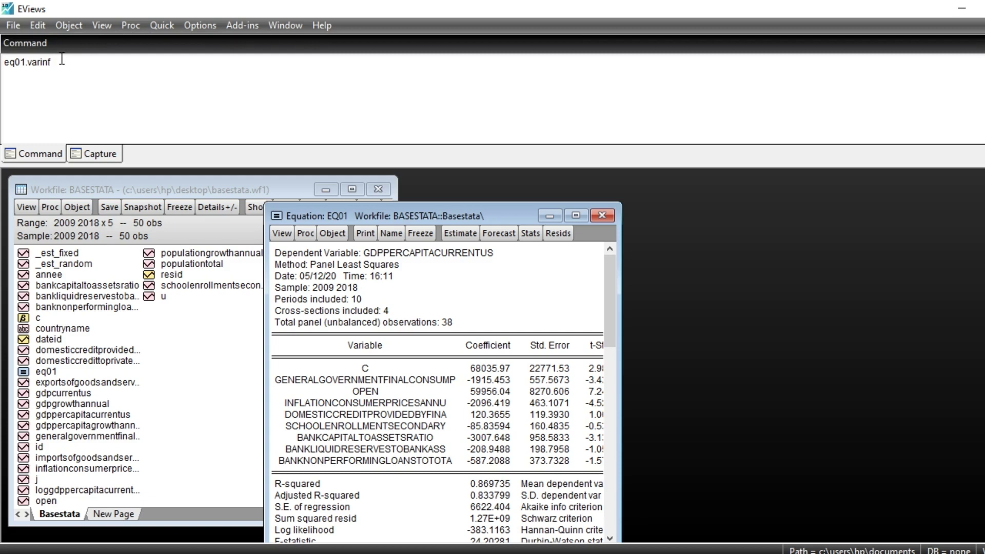
Recompute the reduced model's VIFs and reopen eq01's estimation specification
key(Return)
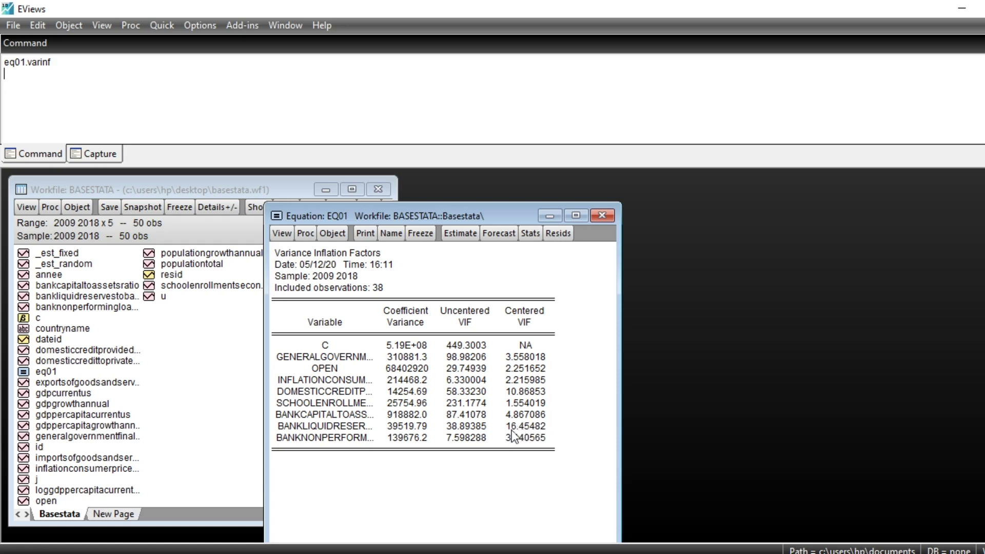
click(451, 233)
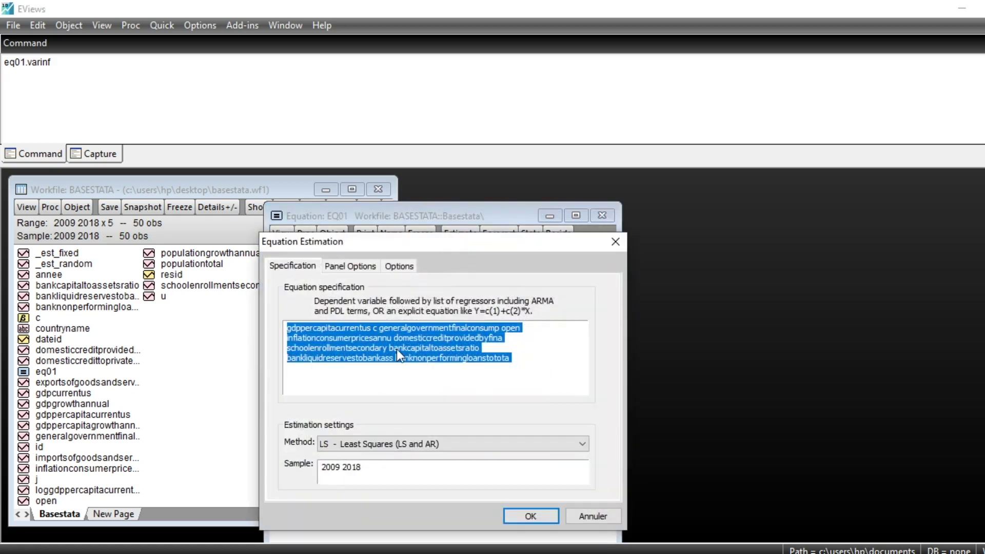
Remove bankliquidreservestobankass, re-estimate eq01 (R-squared 0.864772), and widen the results window
click(411, 376)
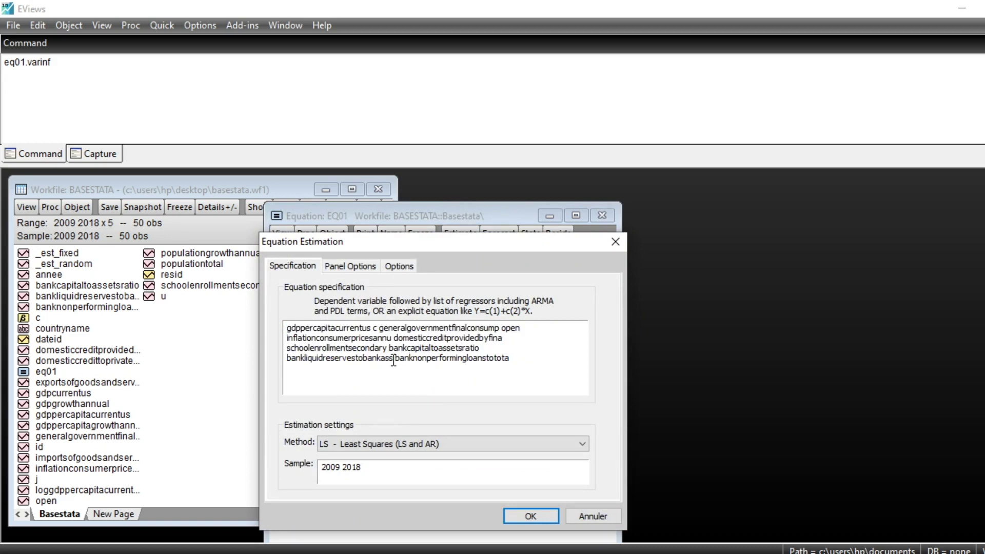
drag(393, 359, 288, 366)
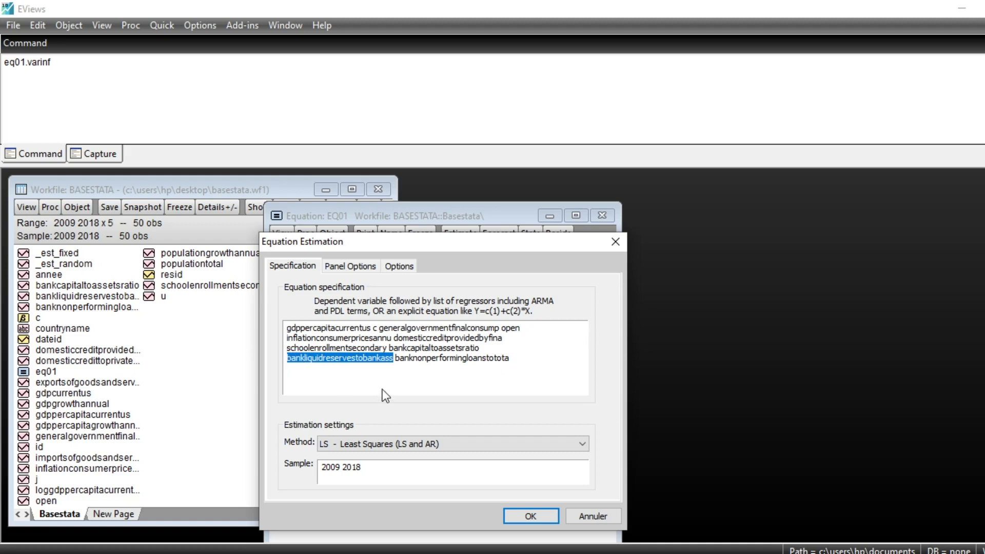
key(Delete)
key(ctrl+space)
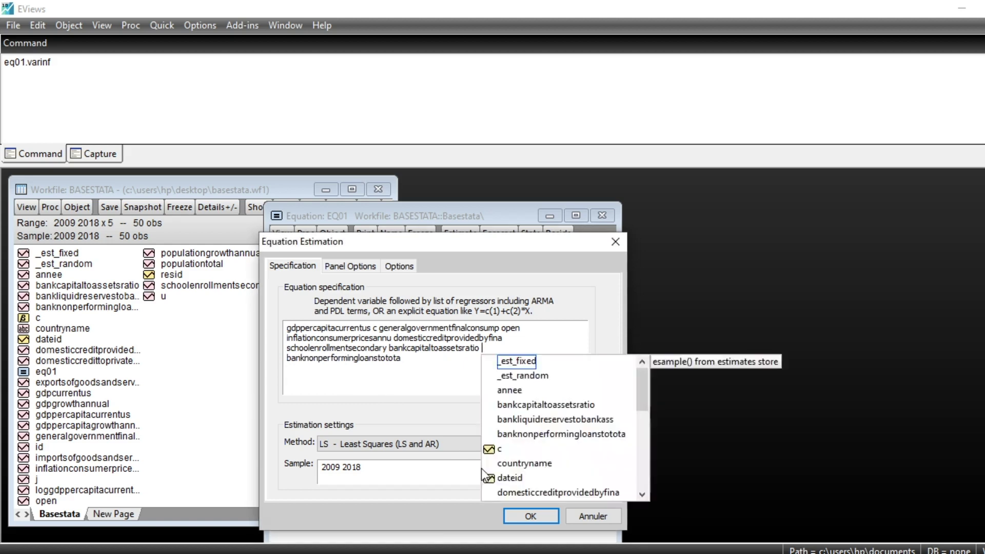
click(524, 515)
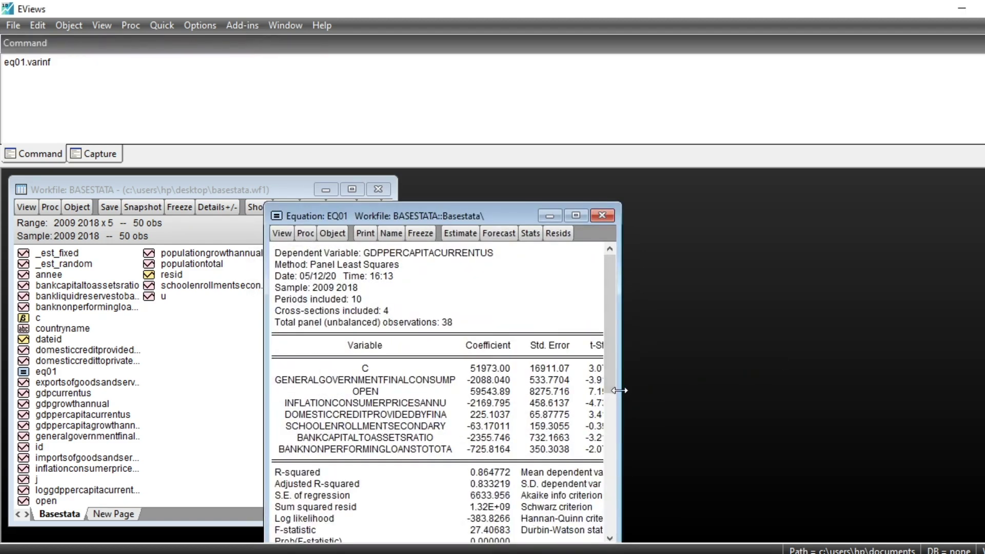
drag(619, 391, 754, 390)
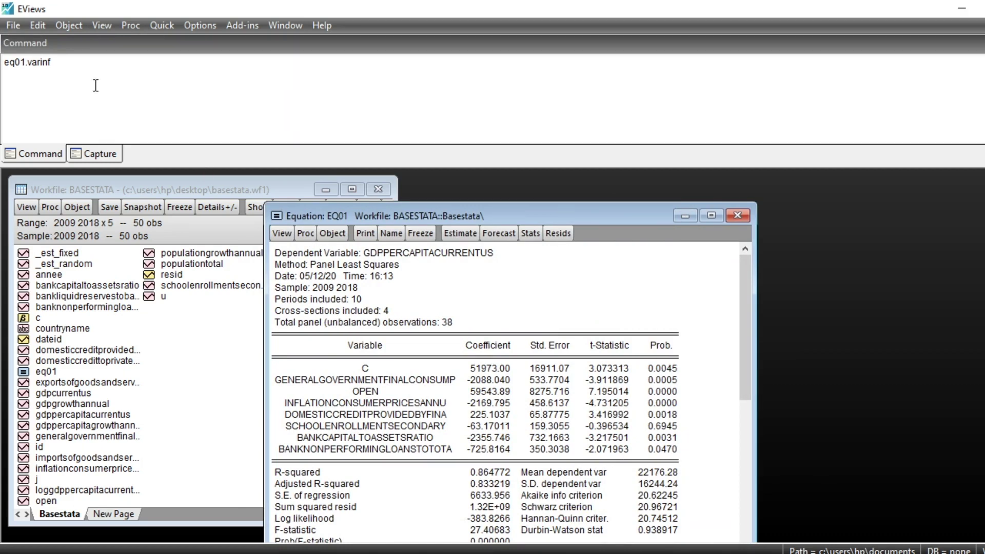
Rerun eq01.varinf to confirm all centered VIFs are below 5, the highest being 3.297
click(66, 62)
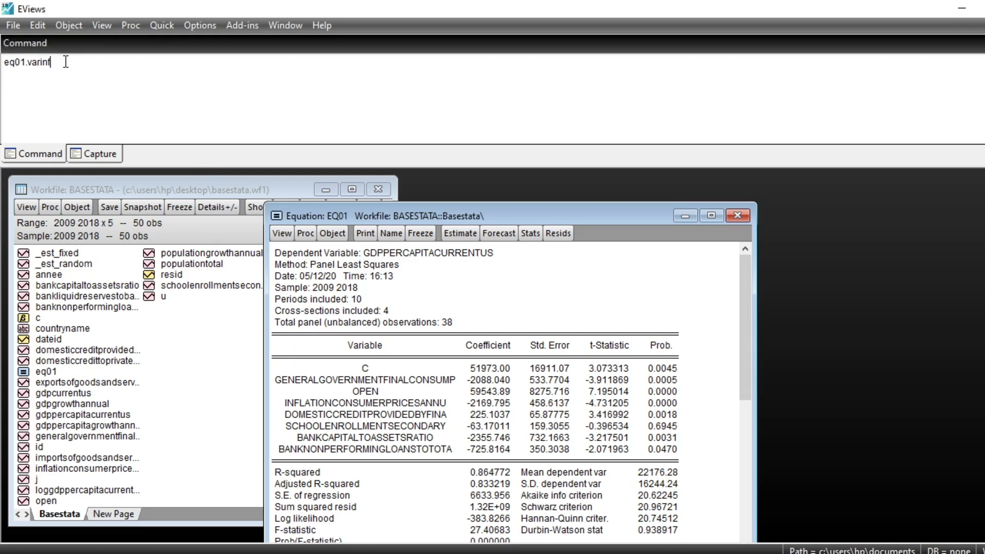
key(Return)
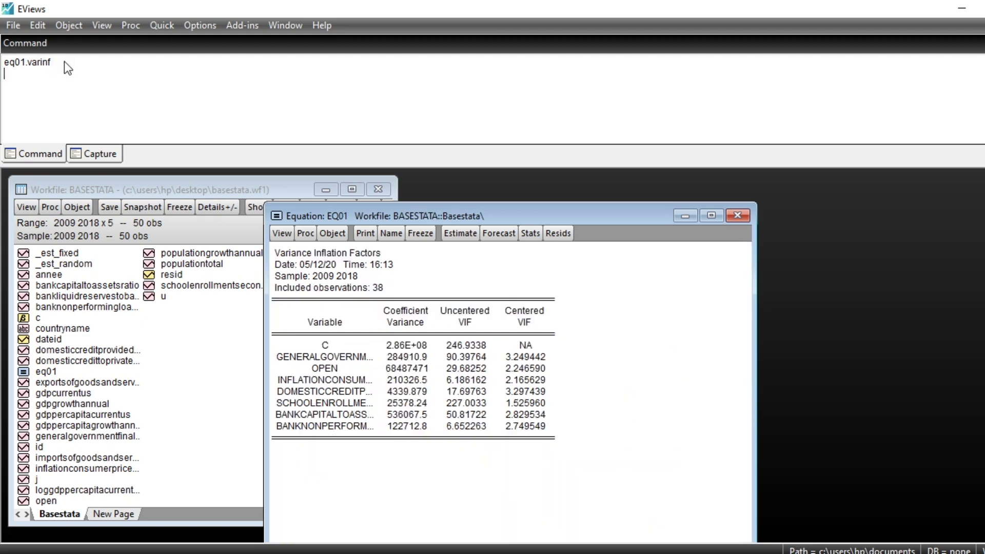